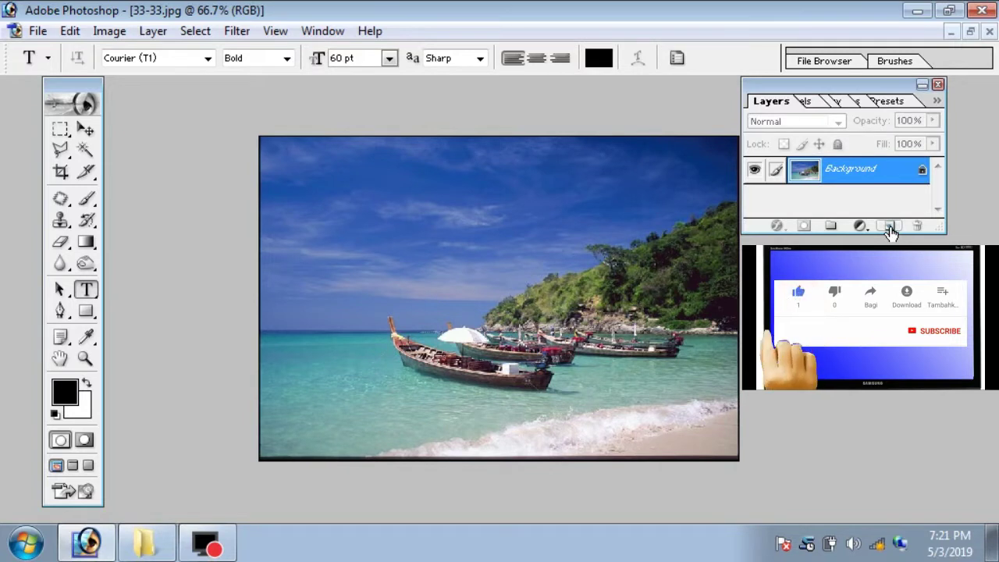
Add a new layer above the beach photo and create an "ITSE" text selection in the sky with the Horizontal Type Mask tool
click(889, 227)
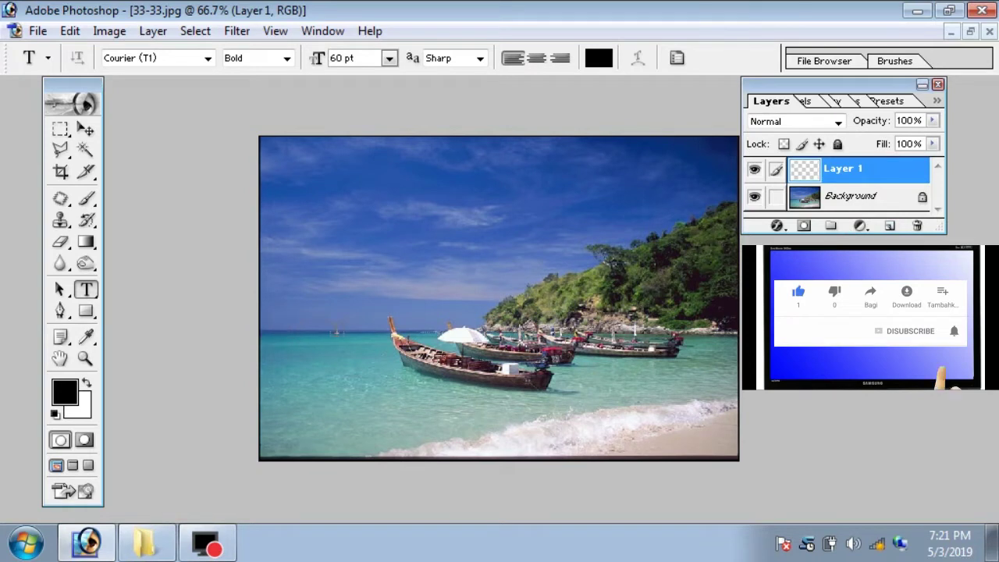
click(95, 297)
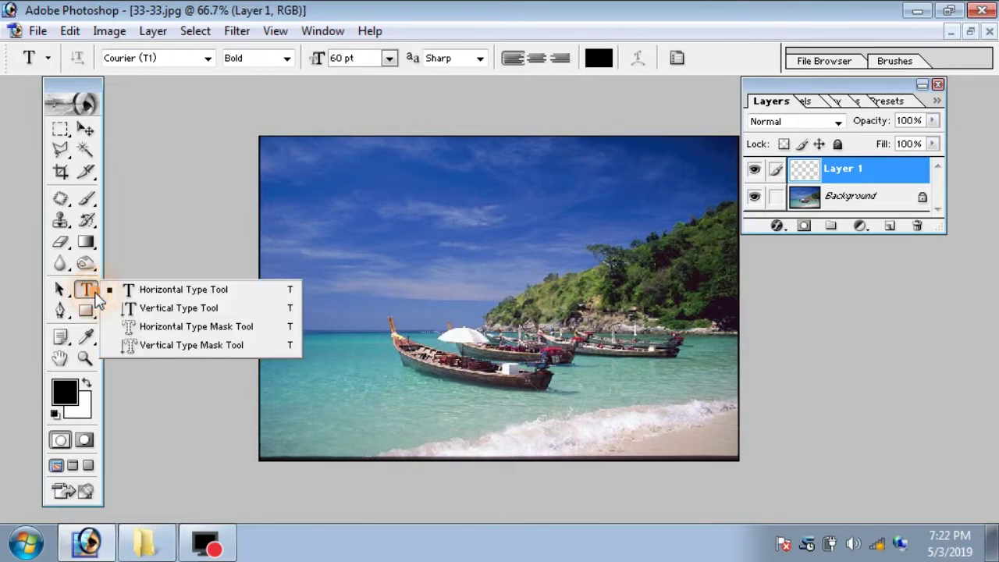
click(196, 328)
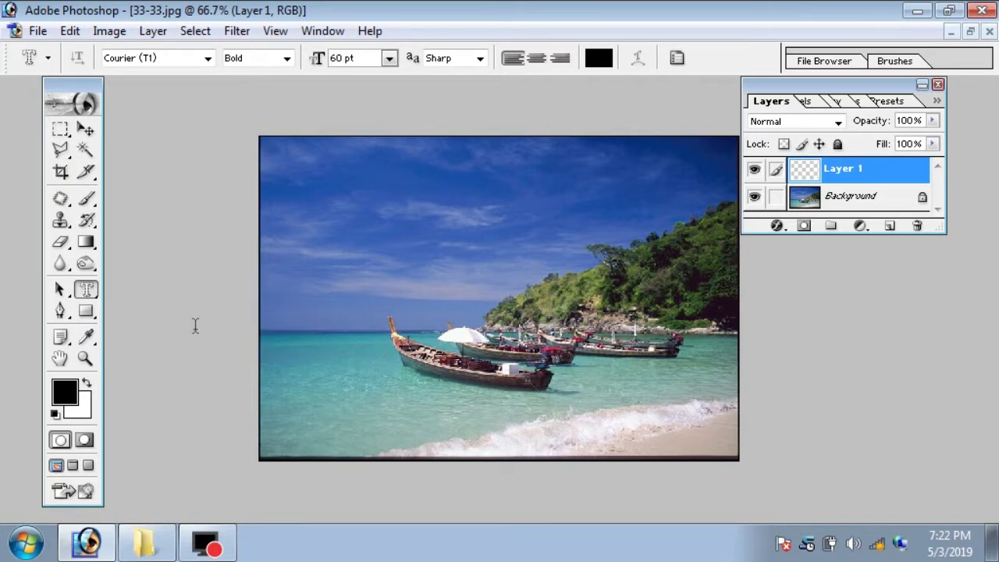
click(332, 231)
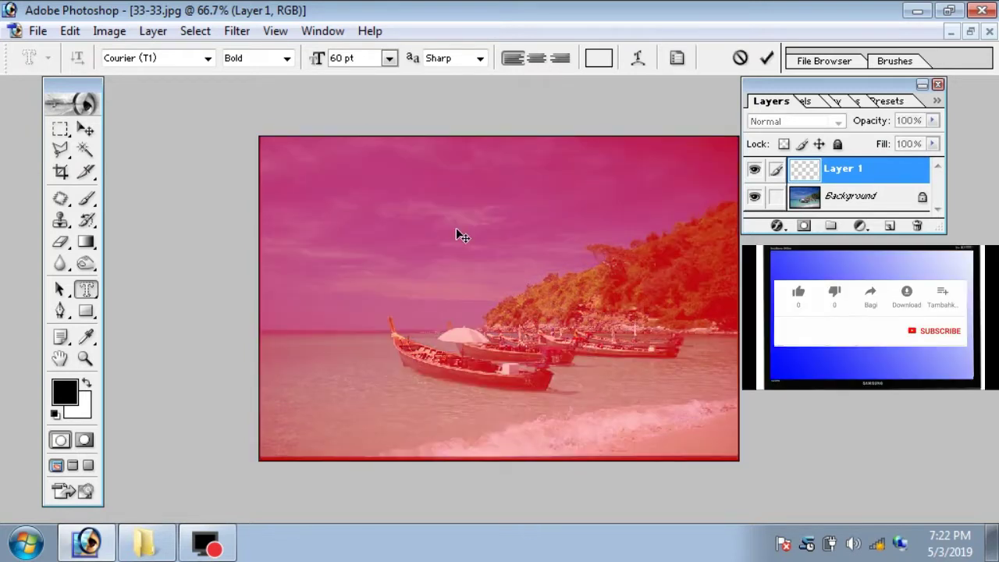
text(ITSE)
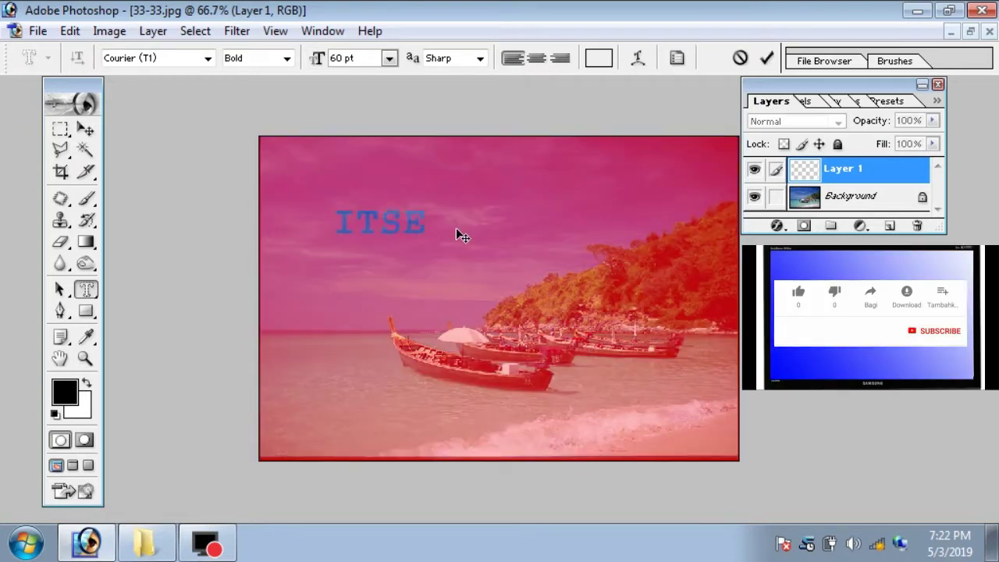
click(61, 172)
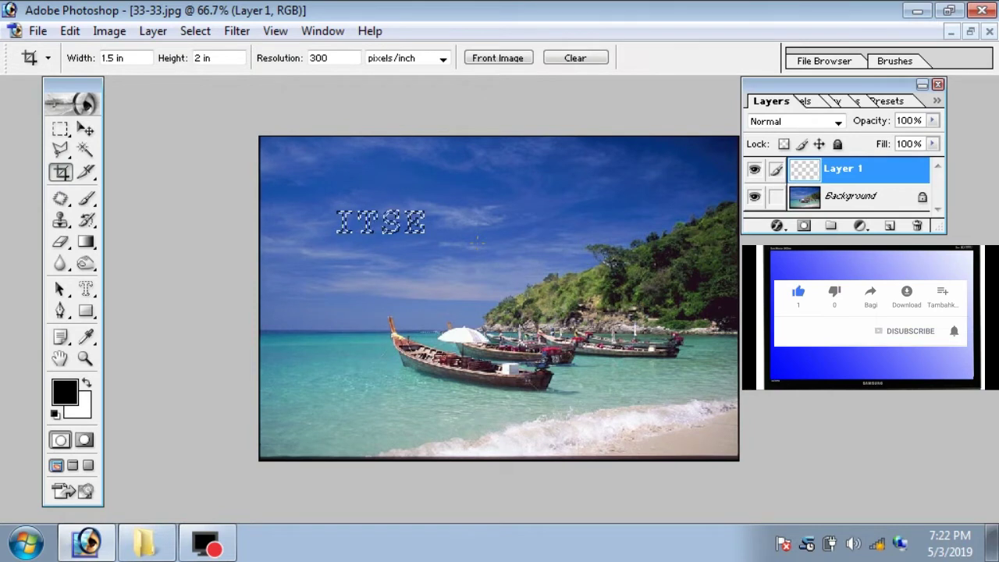
Fill the ITSE selection with a linear gradient in the default black and white colours
click(54, 414)
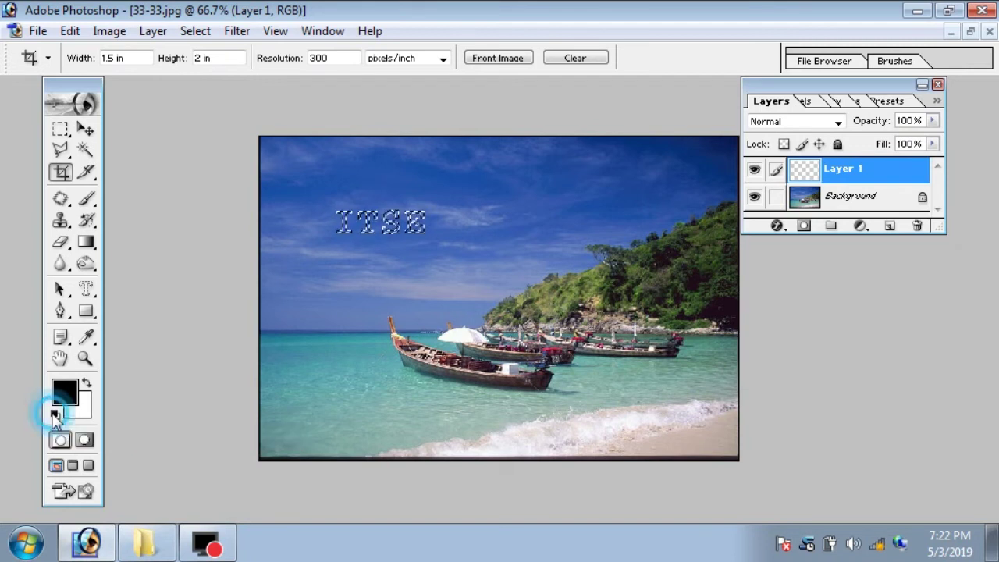
click(85, 243)
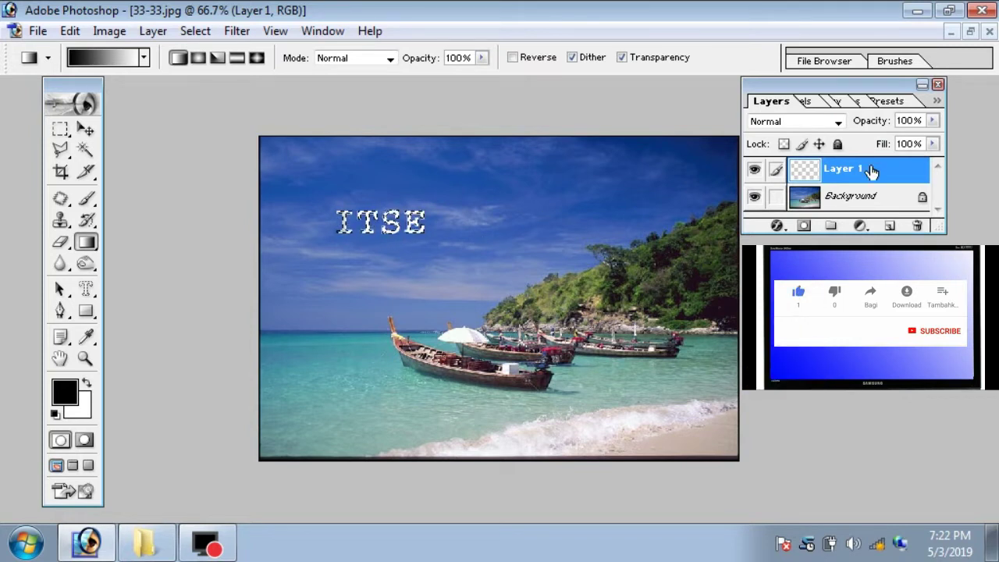
Set Layer 1's blend mode to Overlay and deselect the ITSE letters
click(840, 122)
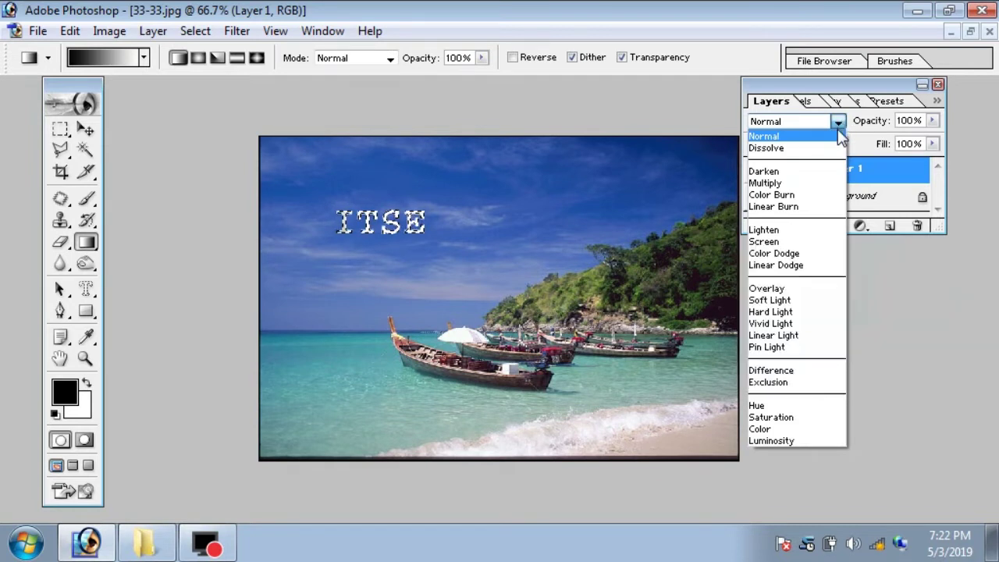
click(795, 290)
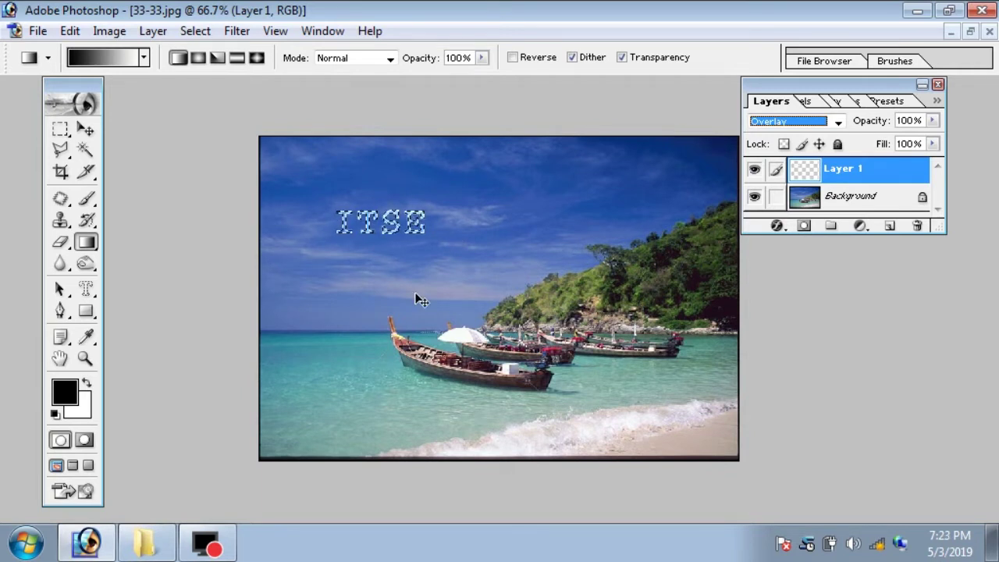
key(ctrl+d)
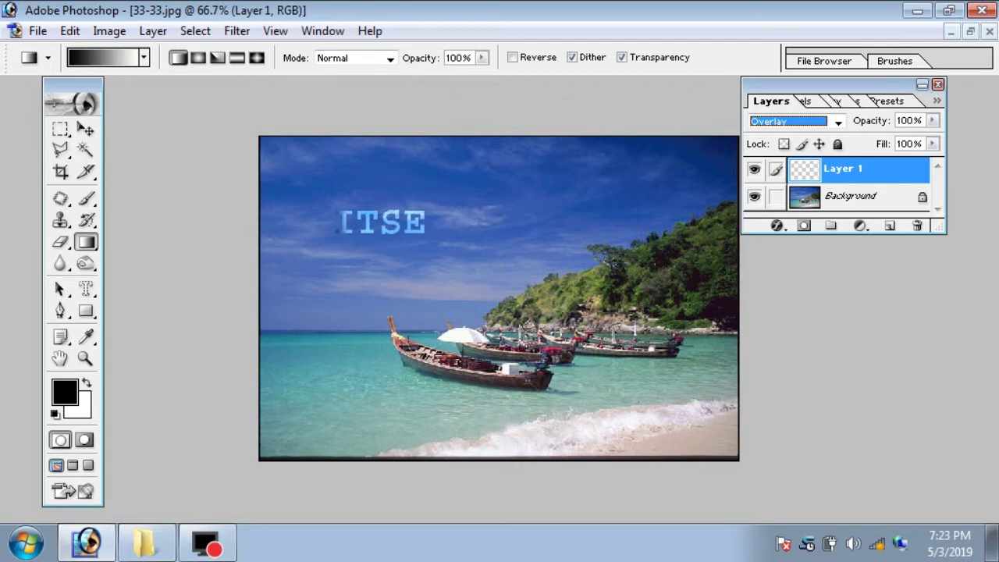
Add an Inner Shadow effect to Layer 1 with Linear Burn blending and 40% opacity
right_click(883, 176)
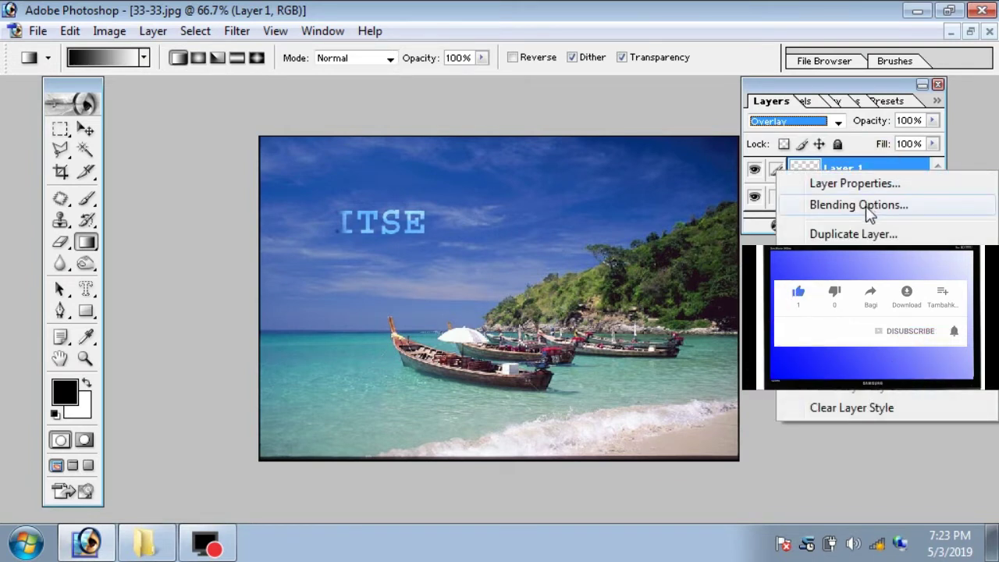
click(866, 206)
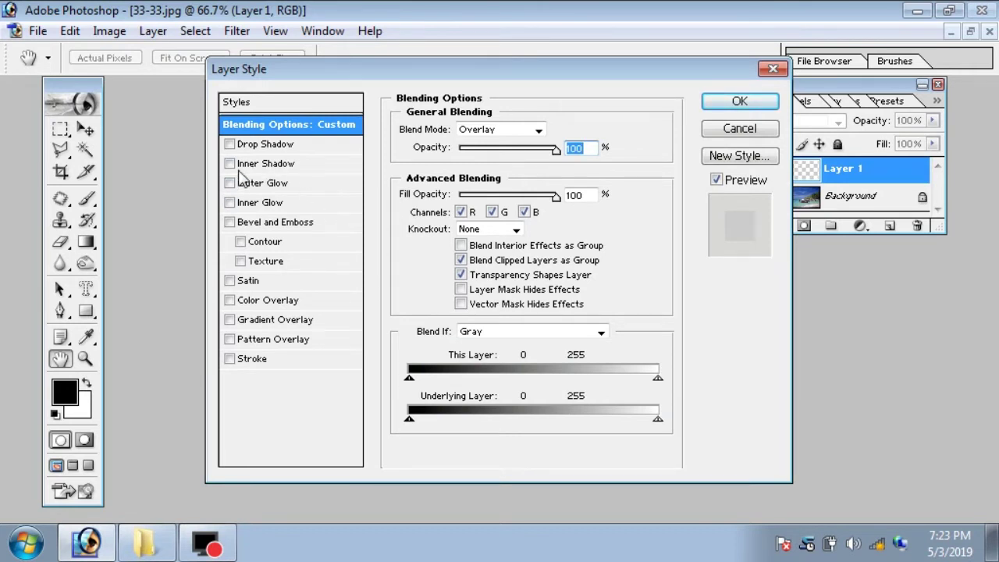
click(310, 164)
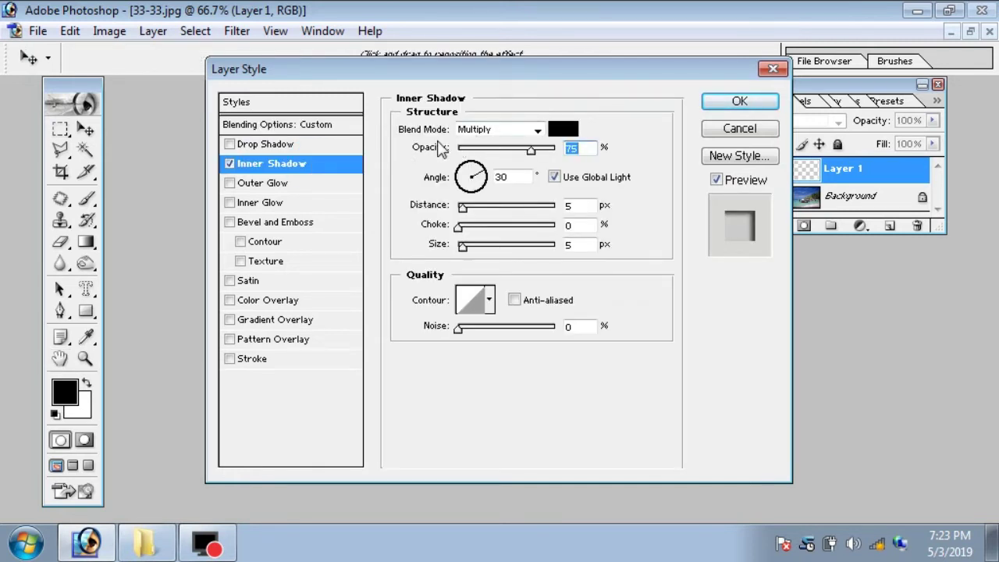
click(537, 129)
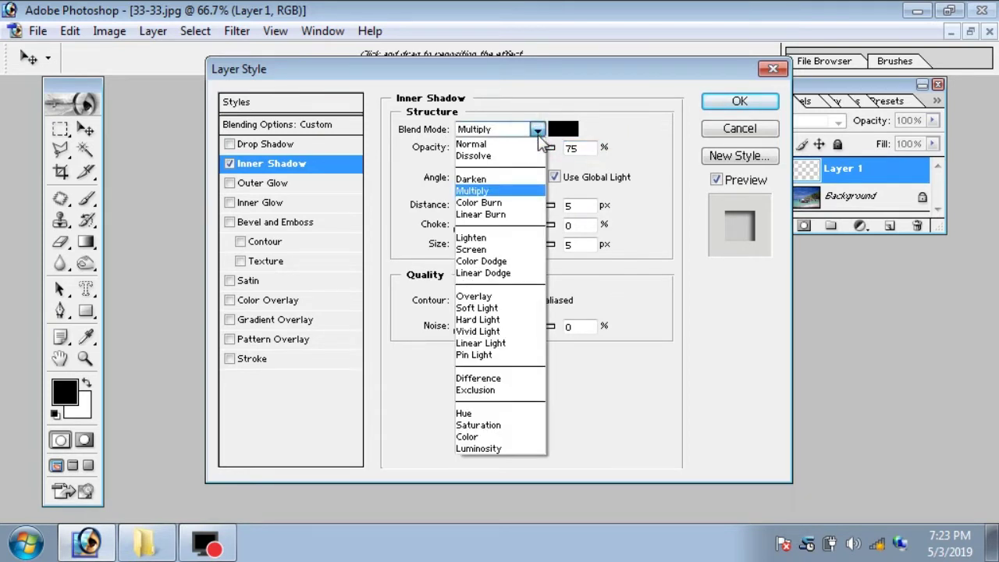
click(512, 215)
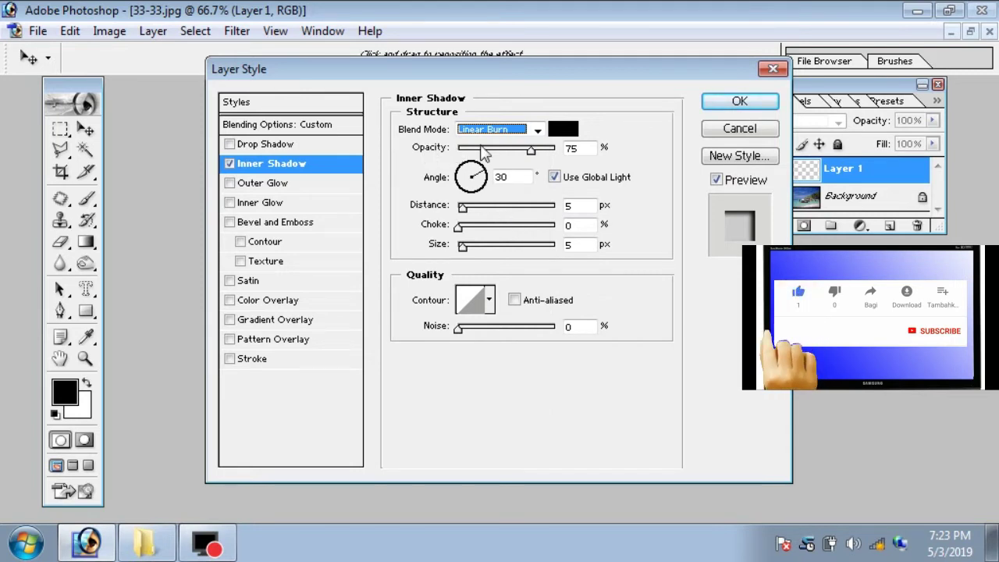
double_click(580, 150)
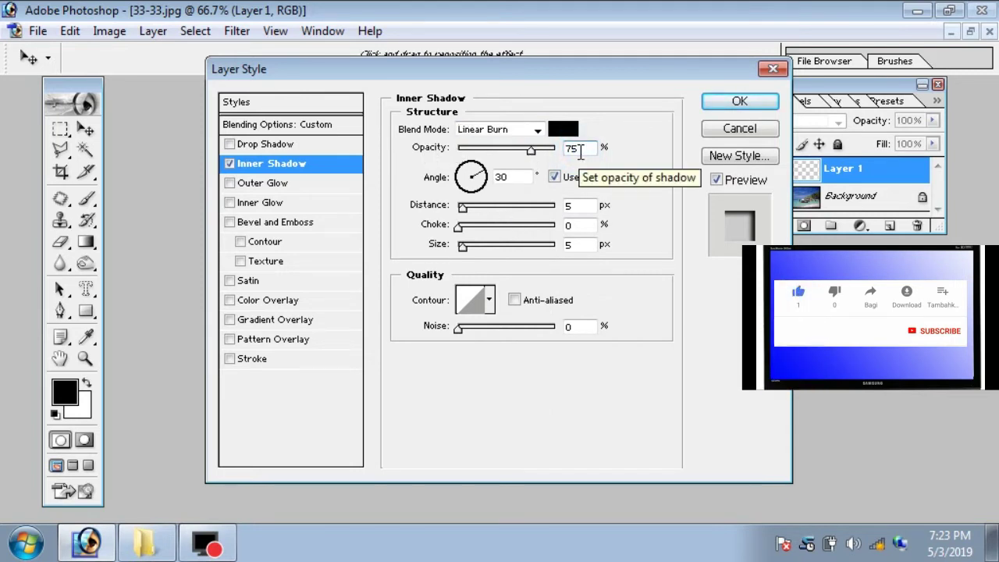
key(BackSpace)
text(40)
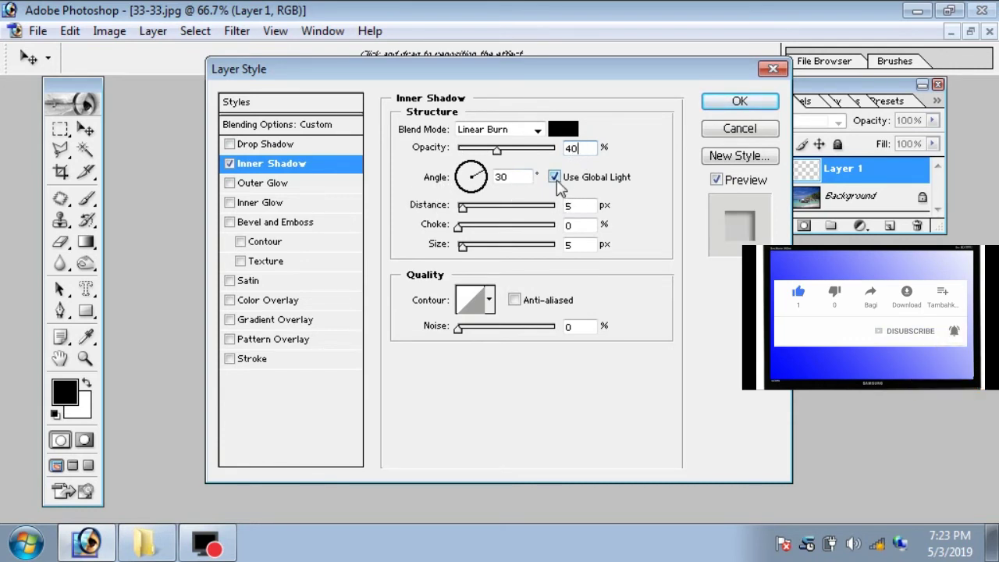
Turn off global light for the Inner Shadow and set its angle to -30°, distance to 10 px and size to 14 px
click(554, 178)
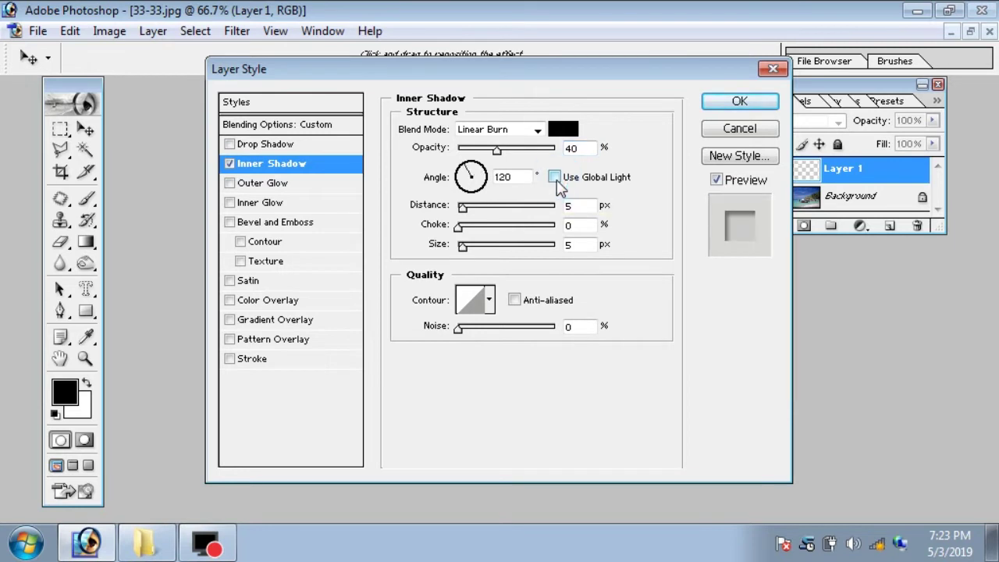
click(514, 178)
key(BackSpace)
key(BackSpace)
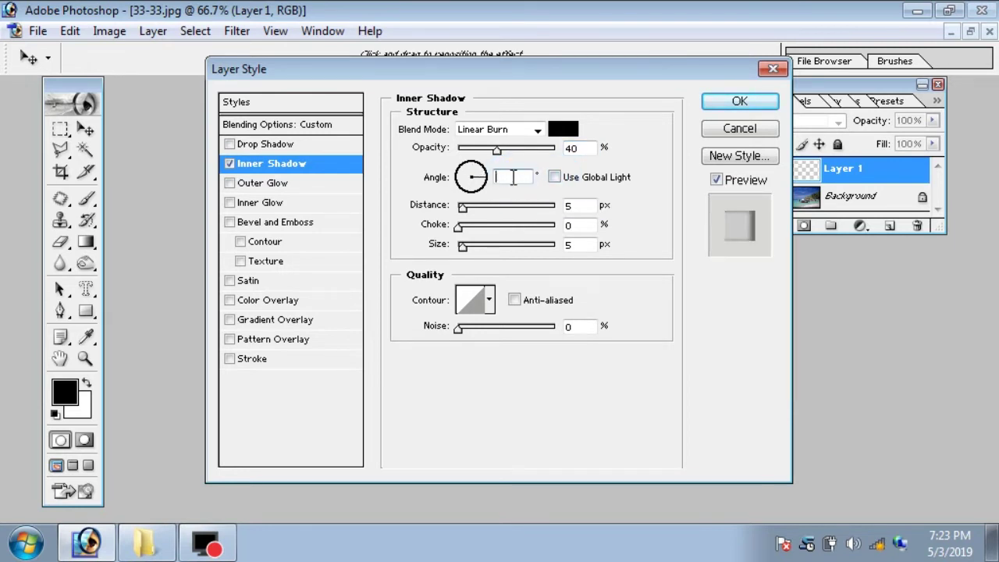
text(-30)
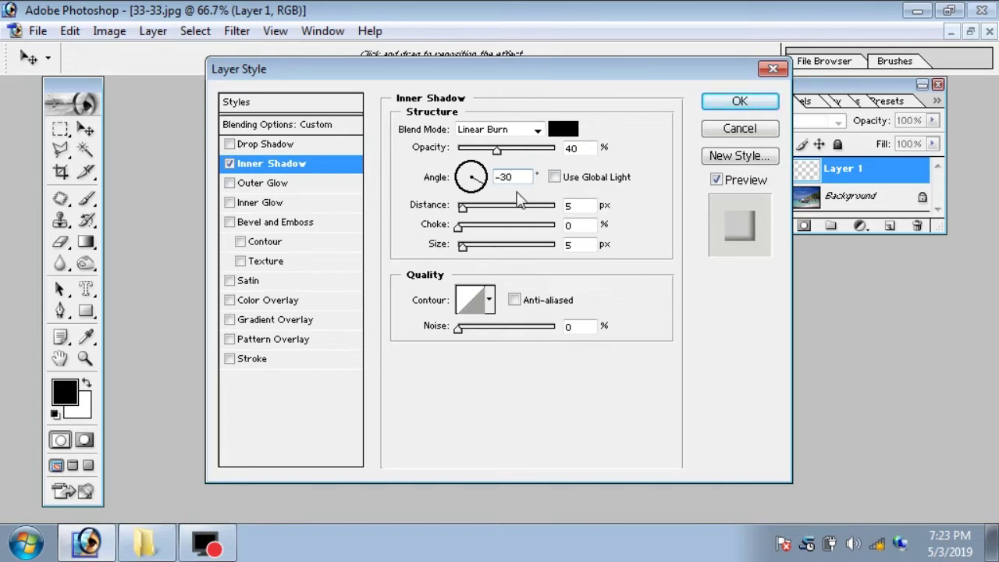
click(580, 206)
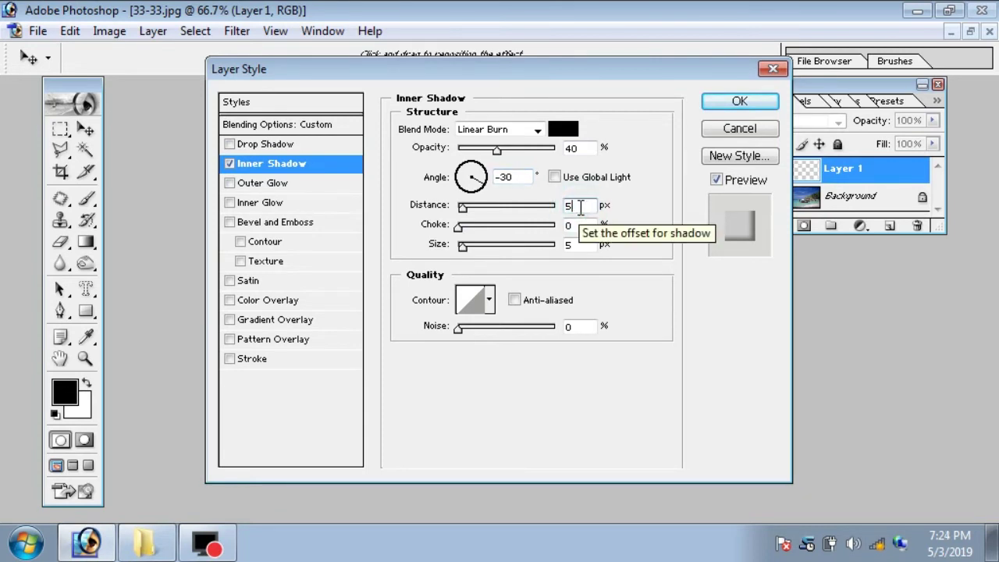
key(BackSpace)
text(10)
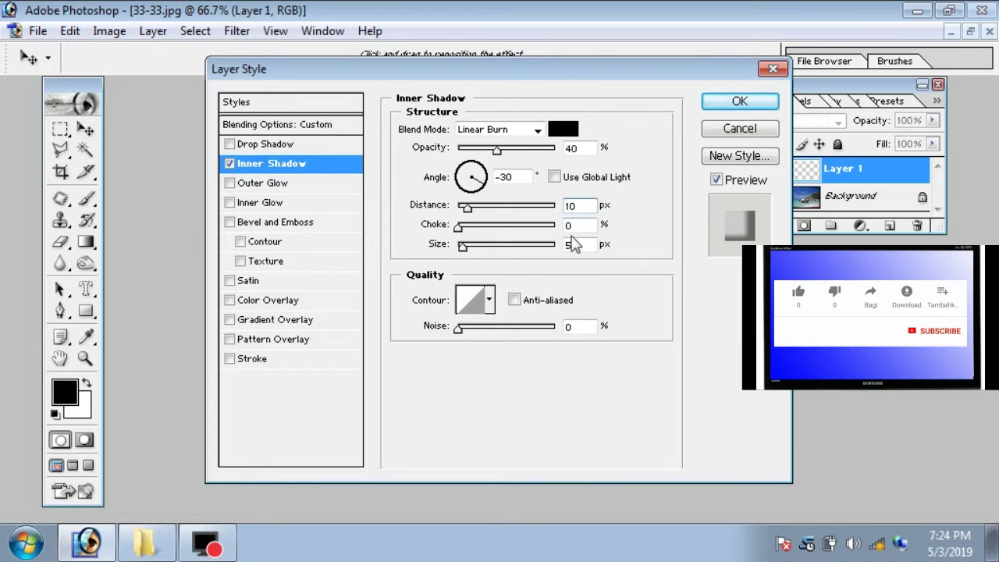
click(578, 244)
text(14)
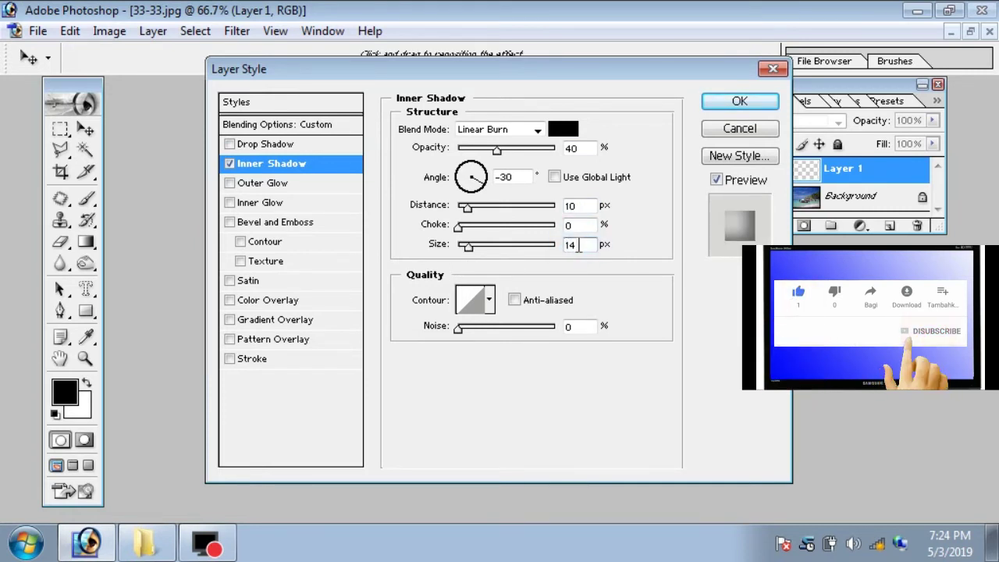
Add a Drop Shadow effect with Linear Burn blending and 30% opacity
click(308, 146)
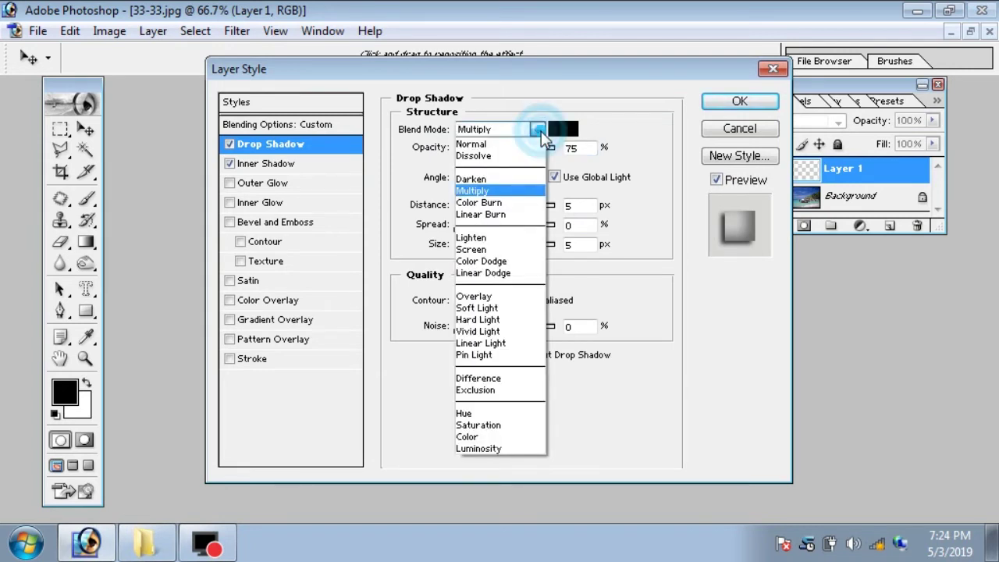
click(525, 214)
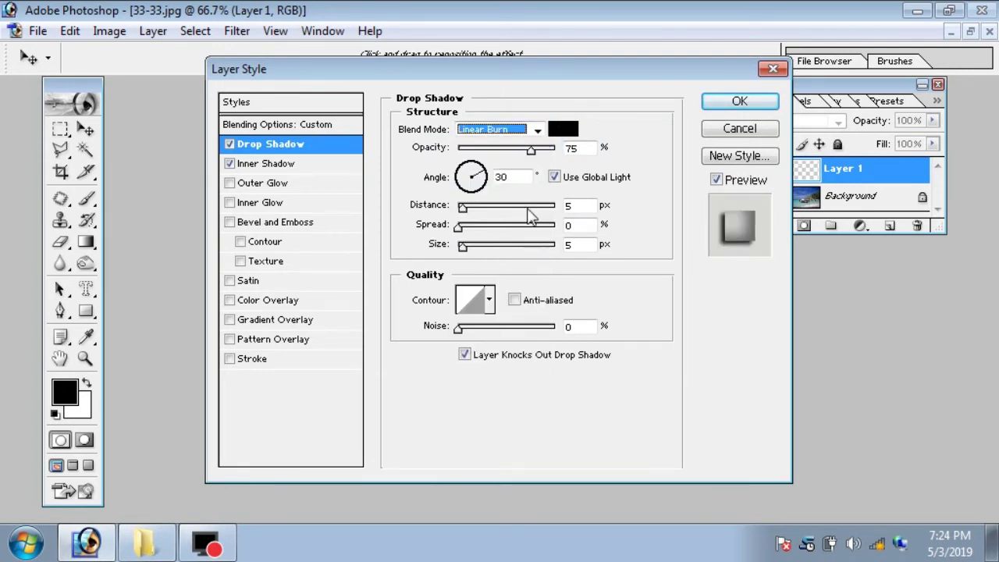
double_click(572, 148)
key(BackSpace)
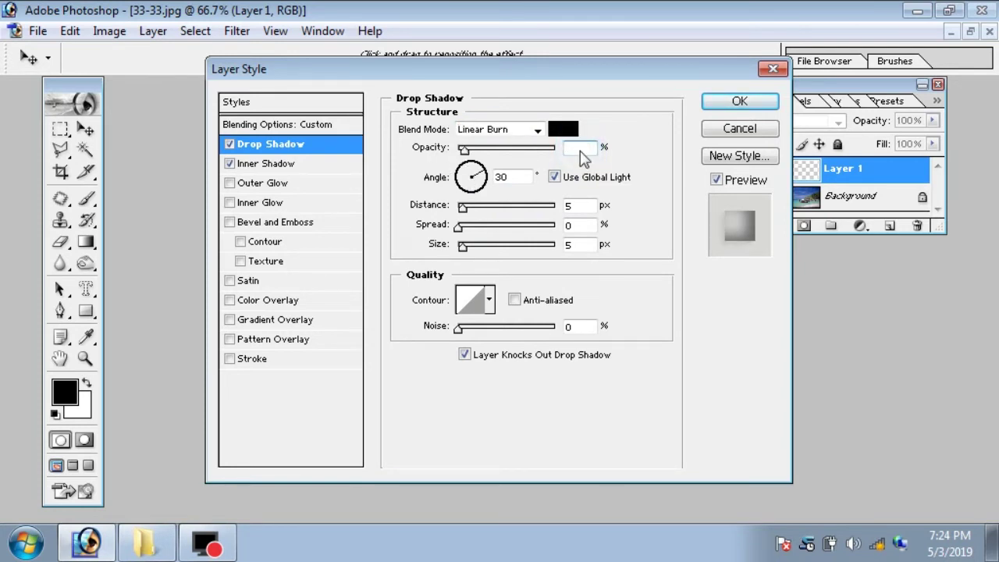
text(30)
Turn off global light for the Drop Shadow, set its angle to 127° and distance to 2 px, and apply the layer style
click(555, 179)
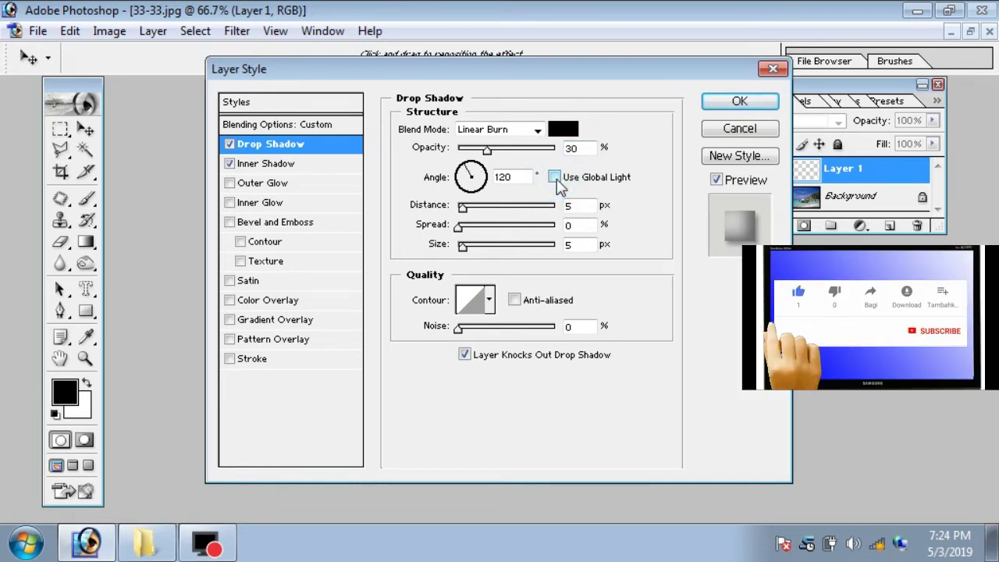
click(517, 177)
key(BackSpace)
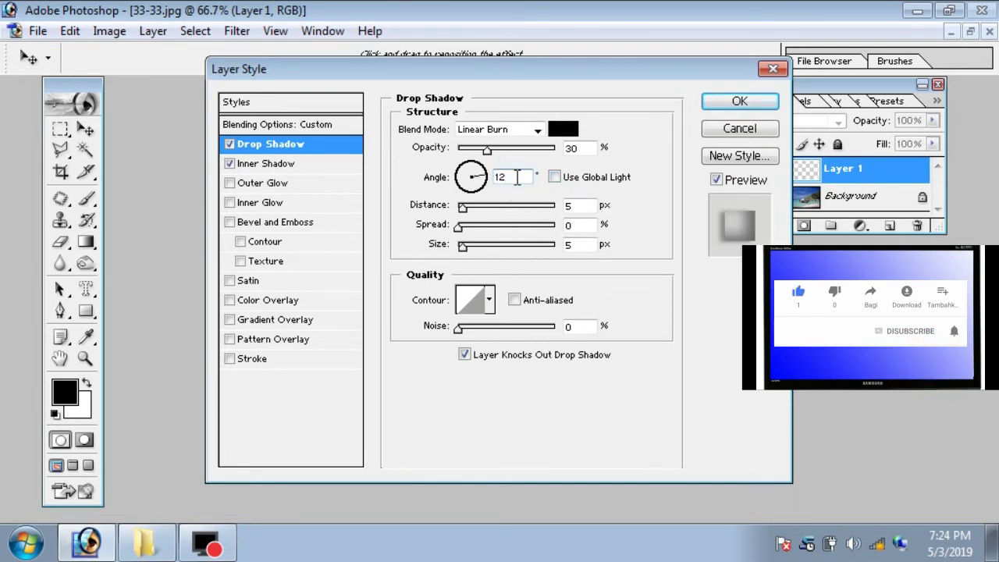
text(7)
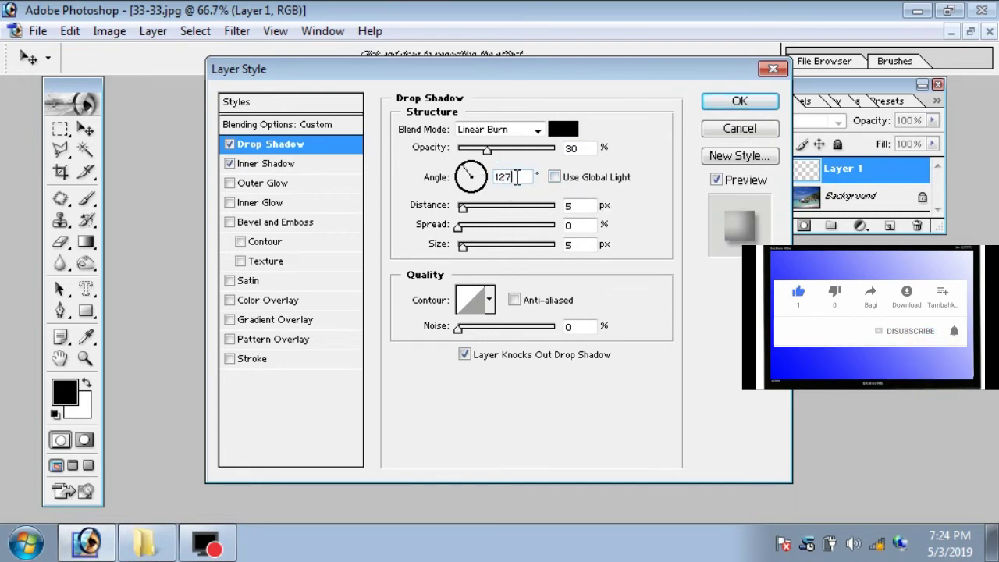
click(578, 205)
key(BackSpace)
text(2)
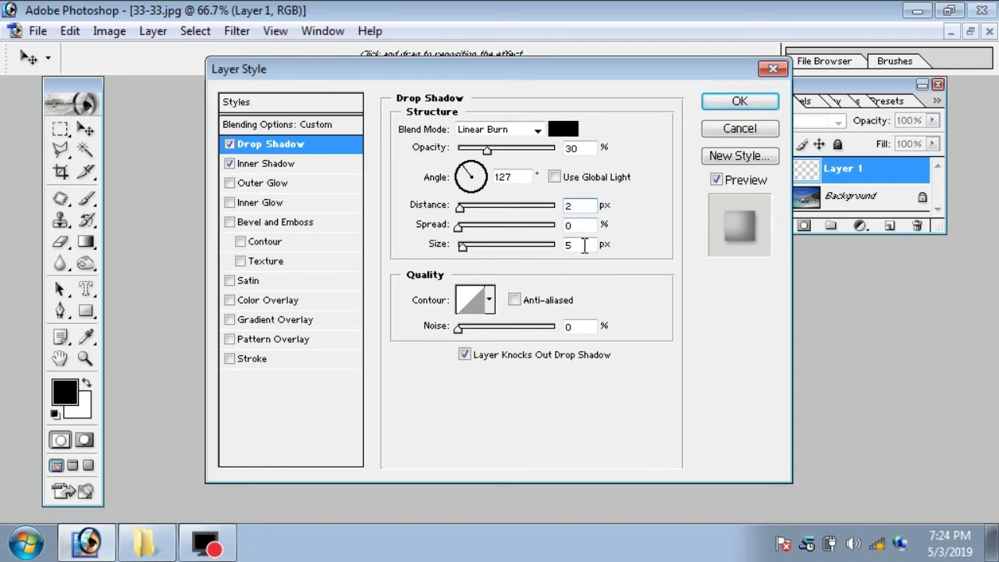
click(739, 103)
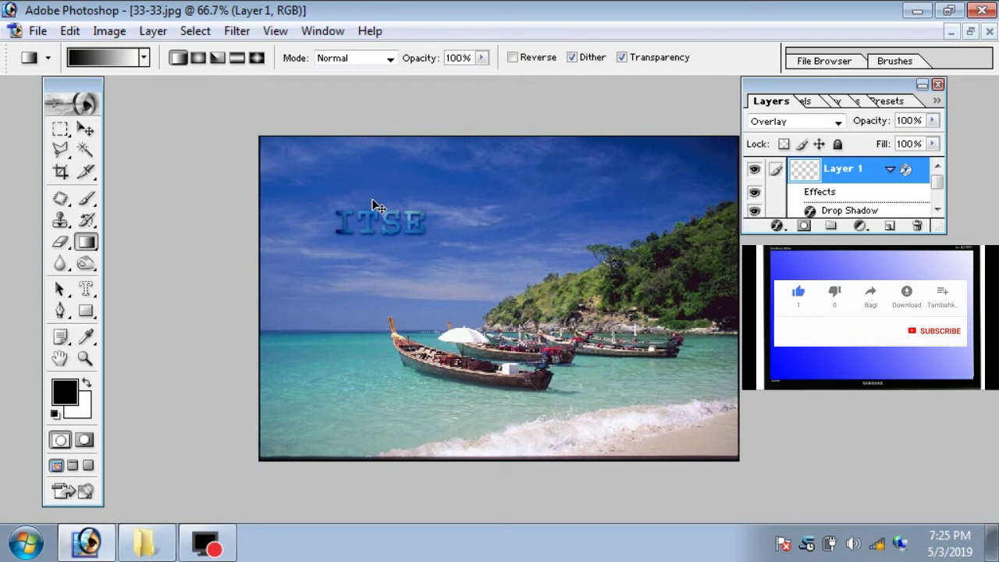
Enlarge the ITSE lettering with Free Transform to about 182% width and 183% height
key(ctrl+t)
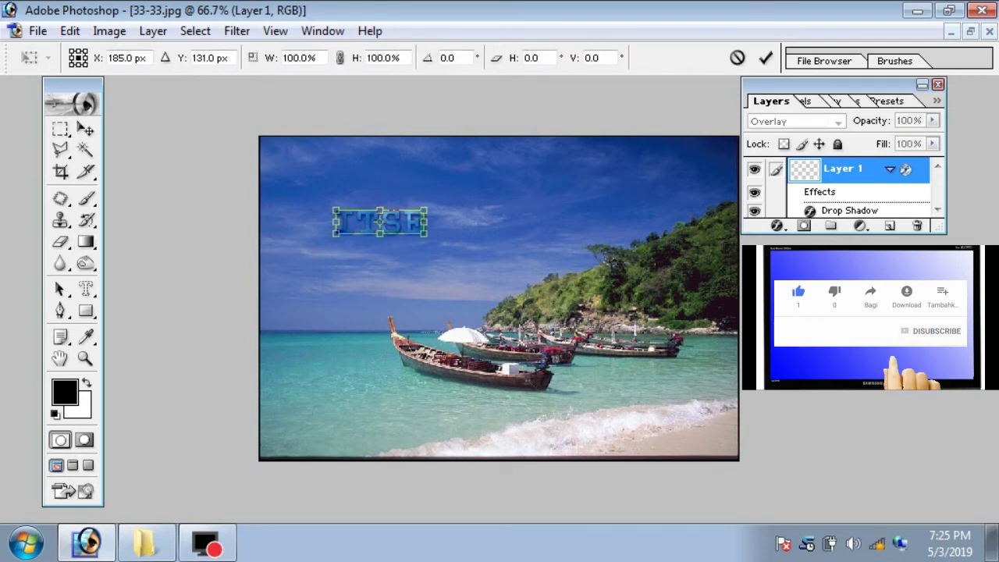
drag(426, 236, 497, 255)
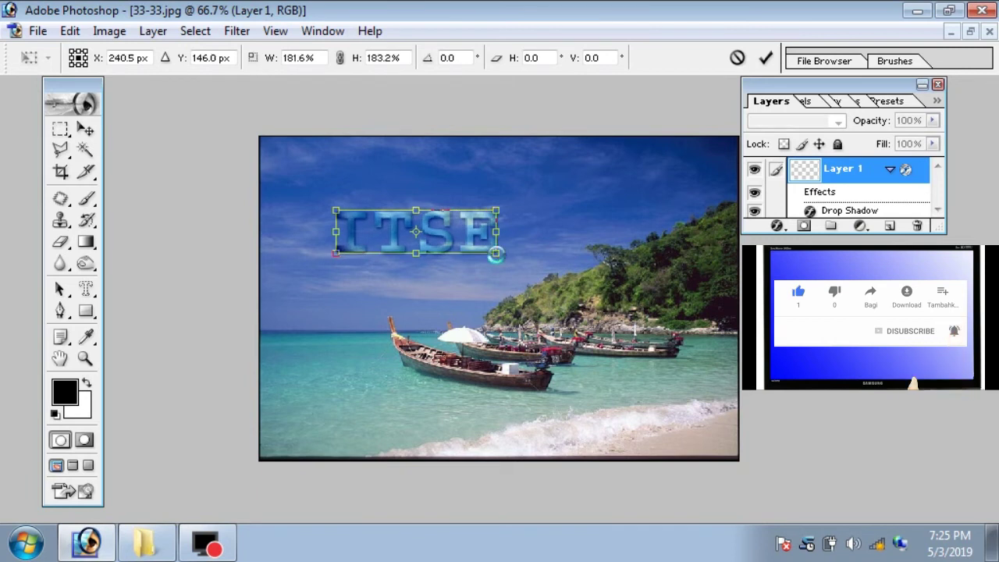
key(g)
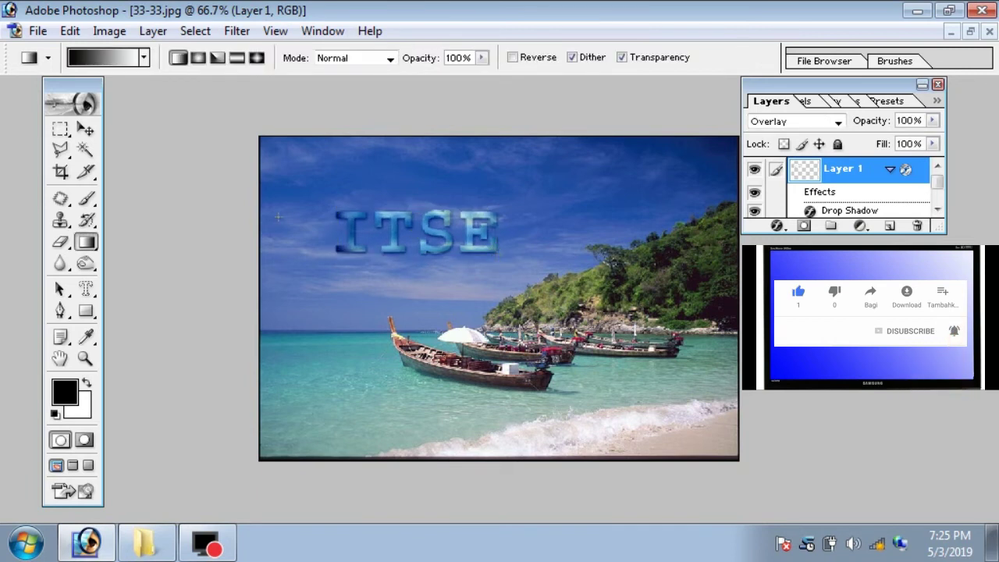
Move the ITSE lettering up and toward the middle of the sky with the Move tool
click(86, 131)
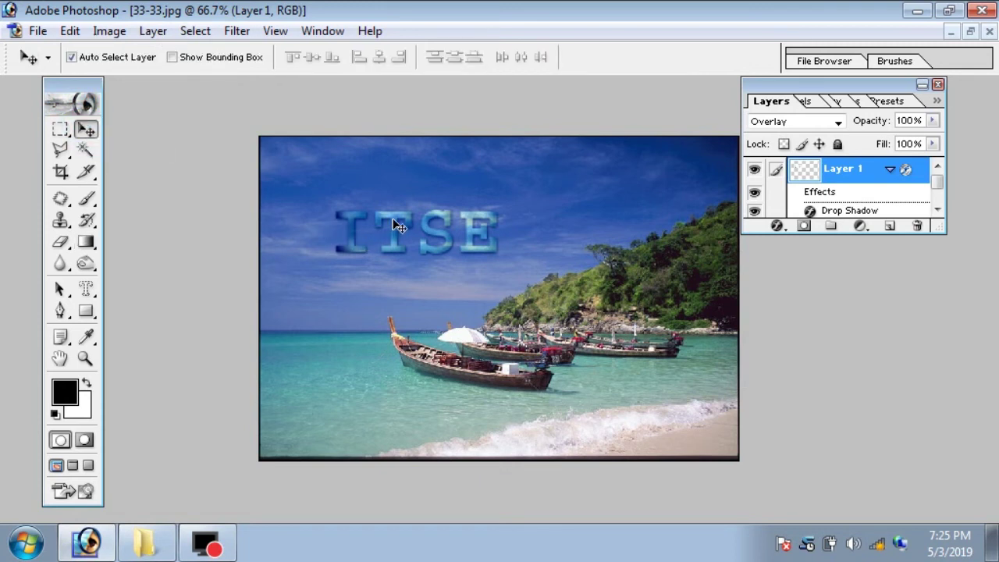
mouse_move(398, 225)
mouse_down()
mouse_move(440, 203)
mouse_move(408, 216)
mouse_move(580, 189)
mouse_move(603, 169)
mouse_move(627, 284)
mouse_move(612, 418)
mouse_move(506, 383)
mouse_move(347, 402)
mouse_move(363, 337)
mouse_move(357, 233)
mouse_move(385, 224)
mouse_move(385, 212)
mouse_up()
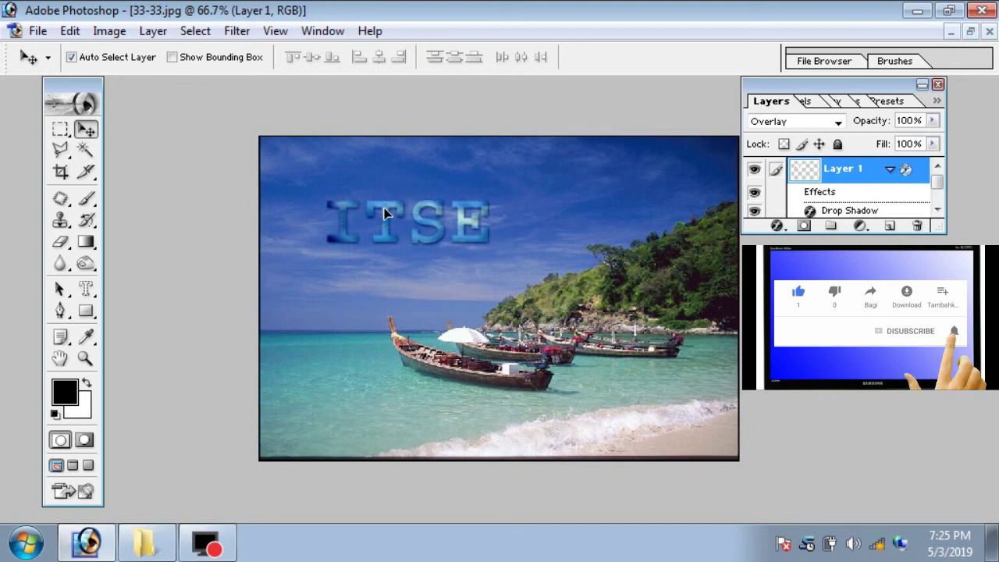
drag(384, 212, 444, 196)
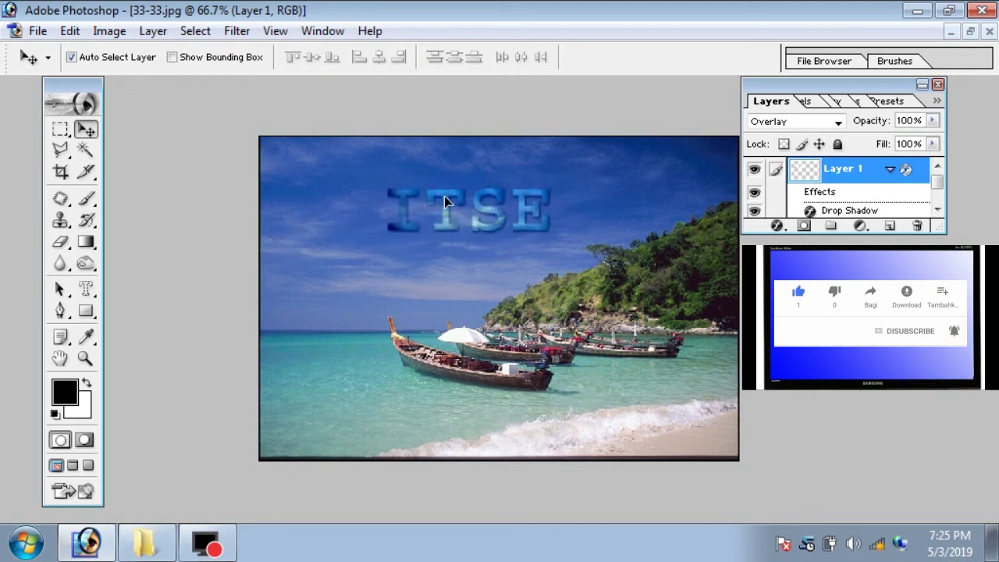